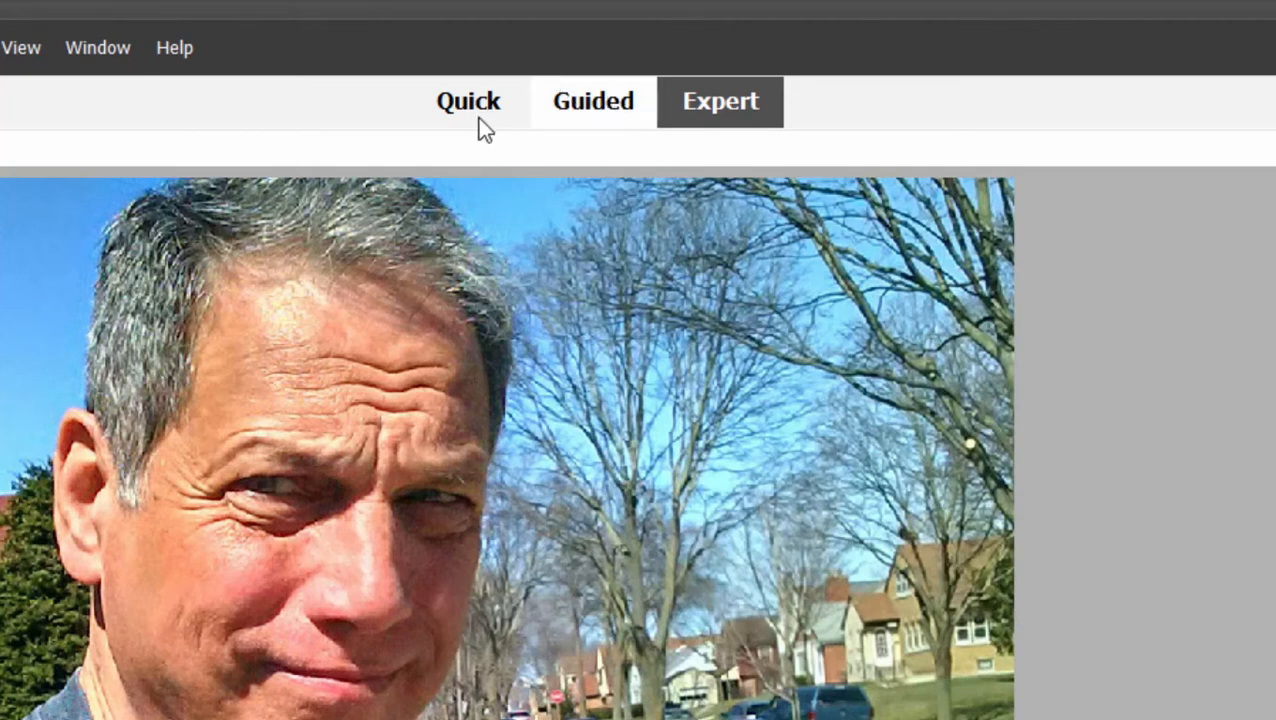
Switch to Guided editing, browse the Color, Black & White and Fun Edits categories, and open Perfect Portrait from Special Edits
{"action": "left_click", "coordinate": [597, 104]}
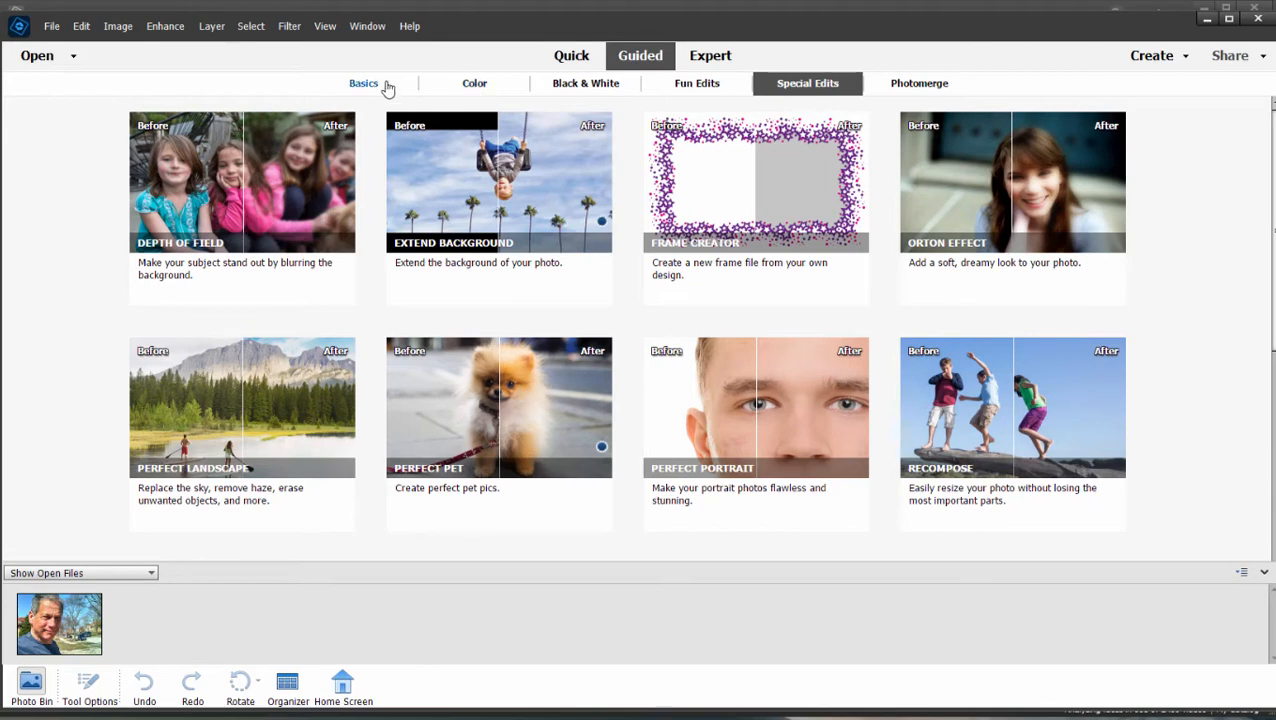
{"action": "left_click", "coordinate": [473, 86]}
{"action": "left_click", "coordinate": [600, 90]}
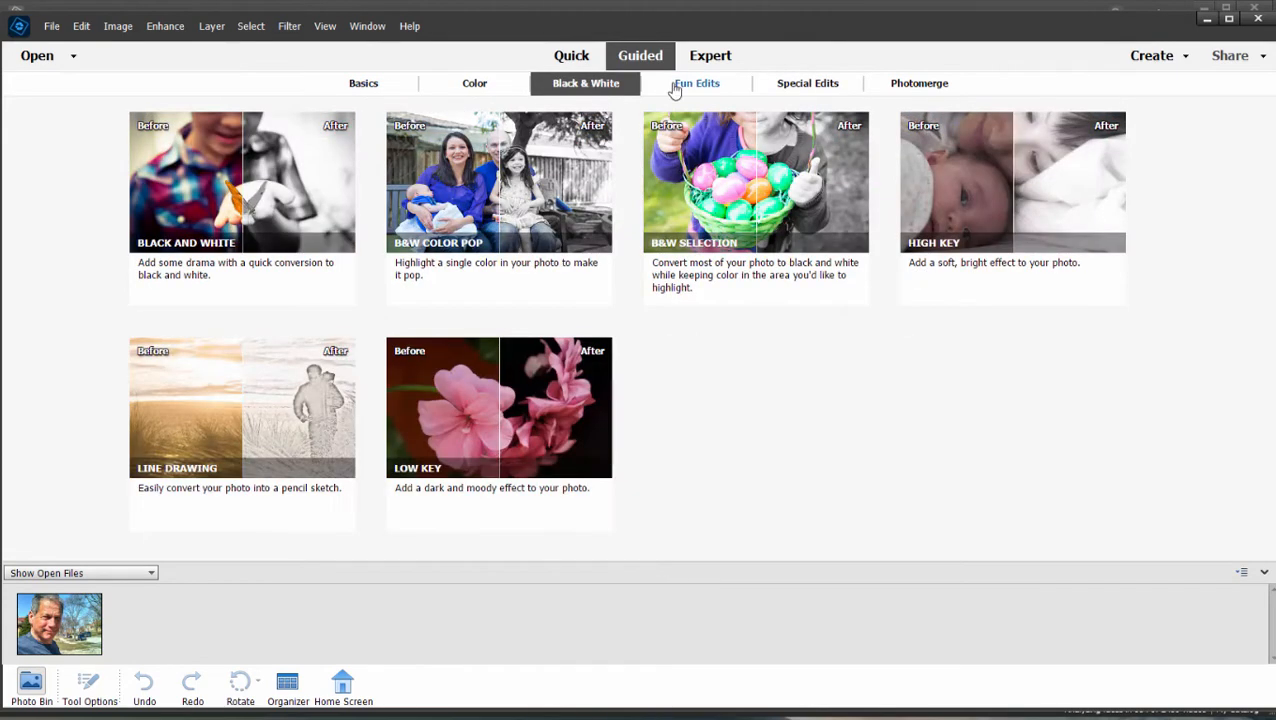
{"action": "left_click", "coordinate": [698, 84]}
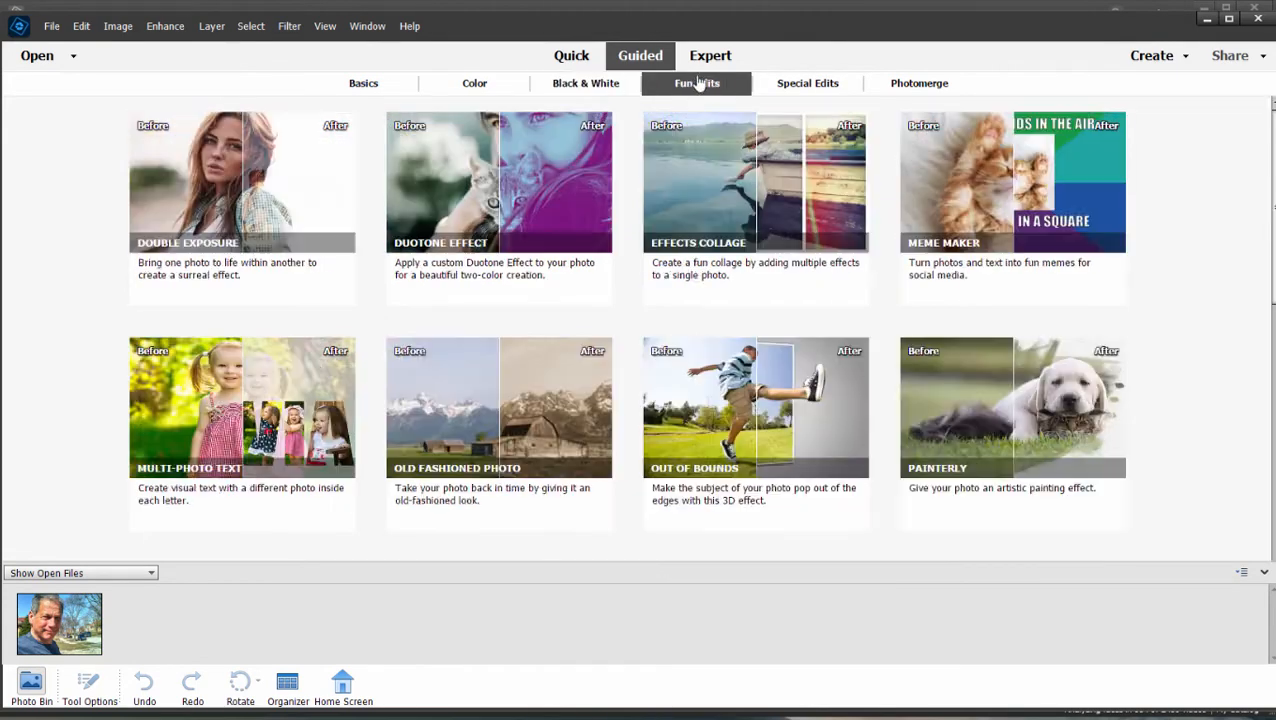
{"action": "left_click", "coordinate": [830, 85]}
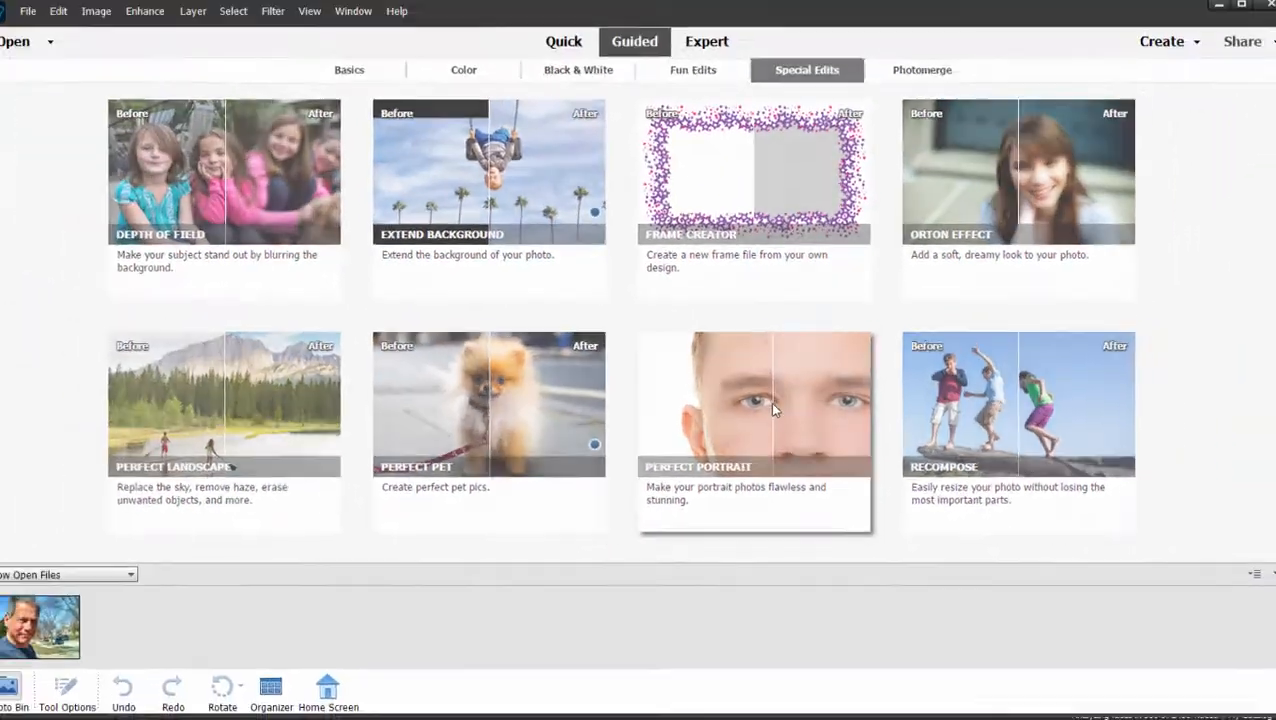
{"action": "left_click", "coordinate": [752, 362]}
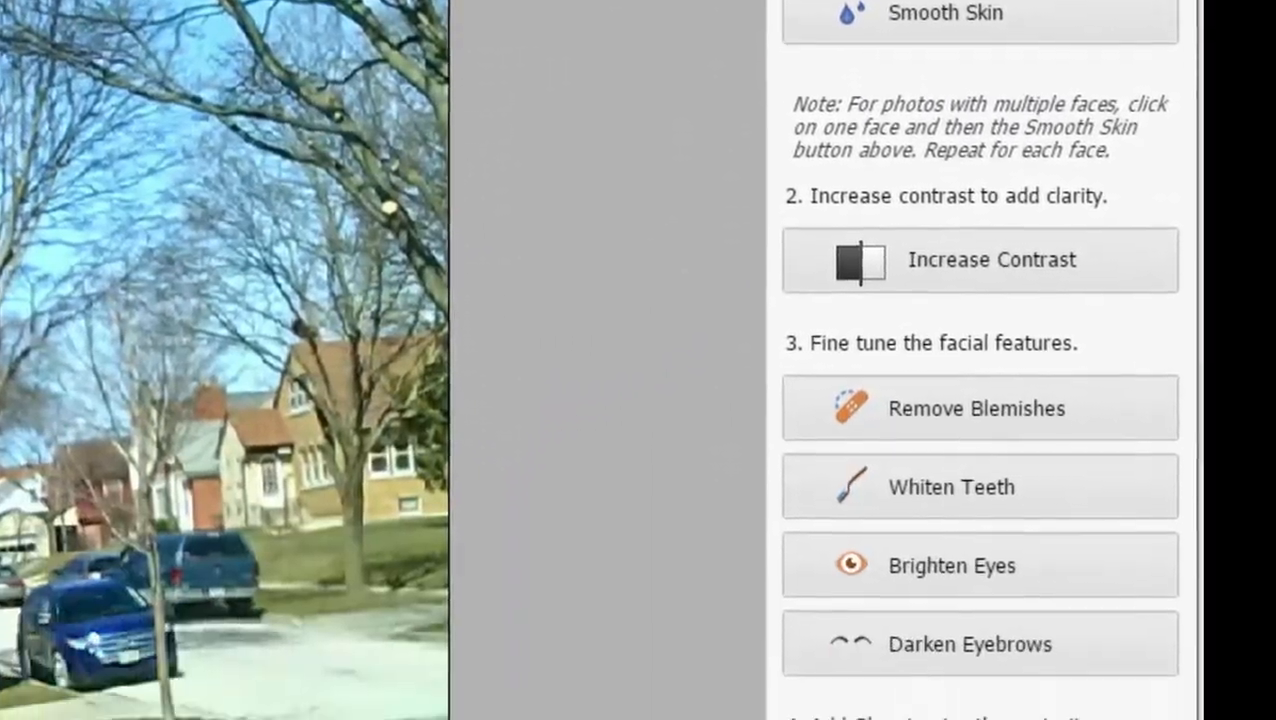
{"action": "scroll", "coordinate": [980, 400], "scroll_direction": "down", "scroll_amount": 3}
{"action": "scroll", "coordinate": [980, 400], "scroll_direction": "up", "scroll_amount": 6}
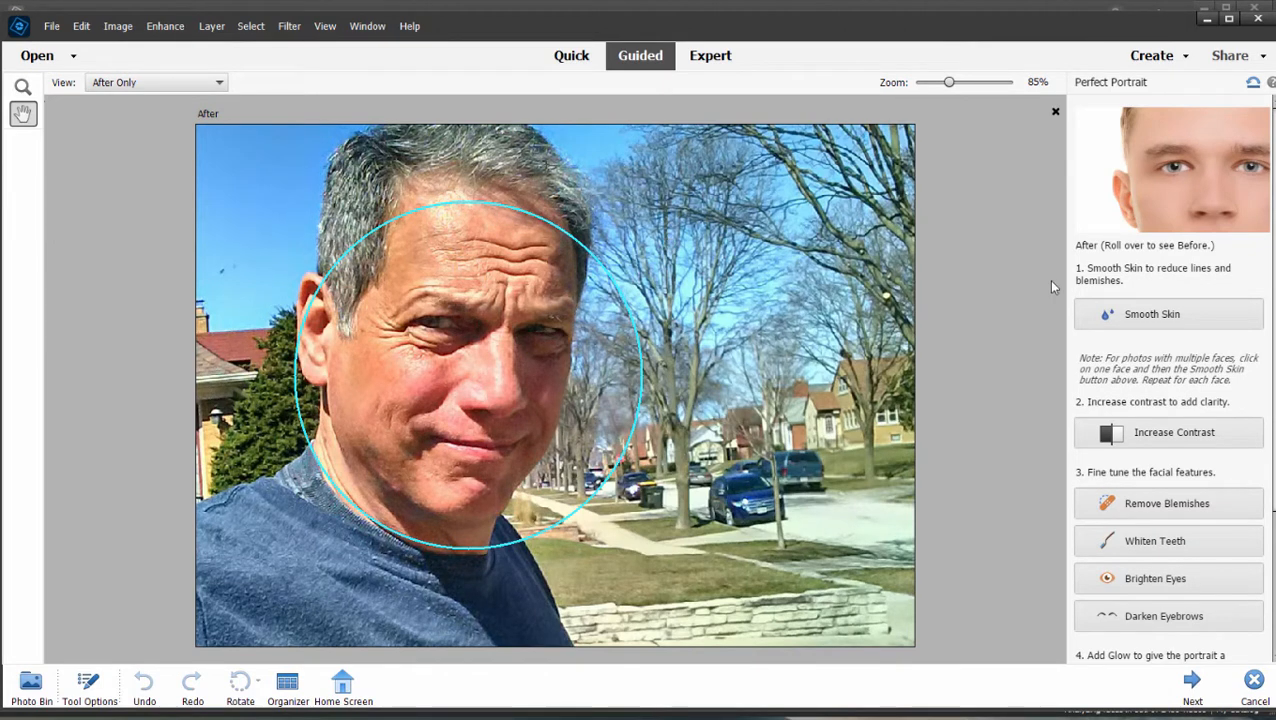
Apply Smooth Skin to the face and compare the result in the Before & After - Horizontal view, returning to After Only
{"action": "left_click", "coordinate": [1140, 315]}
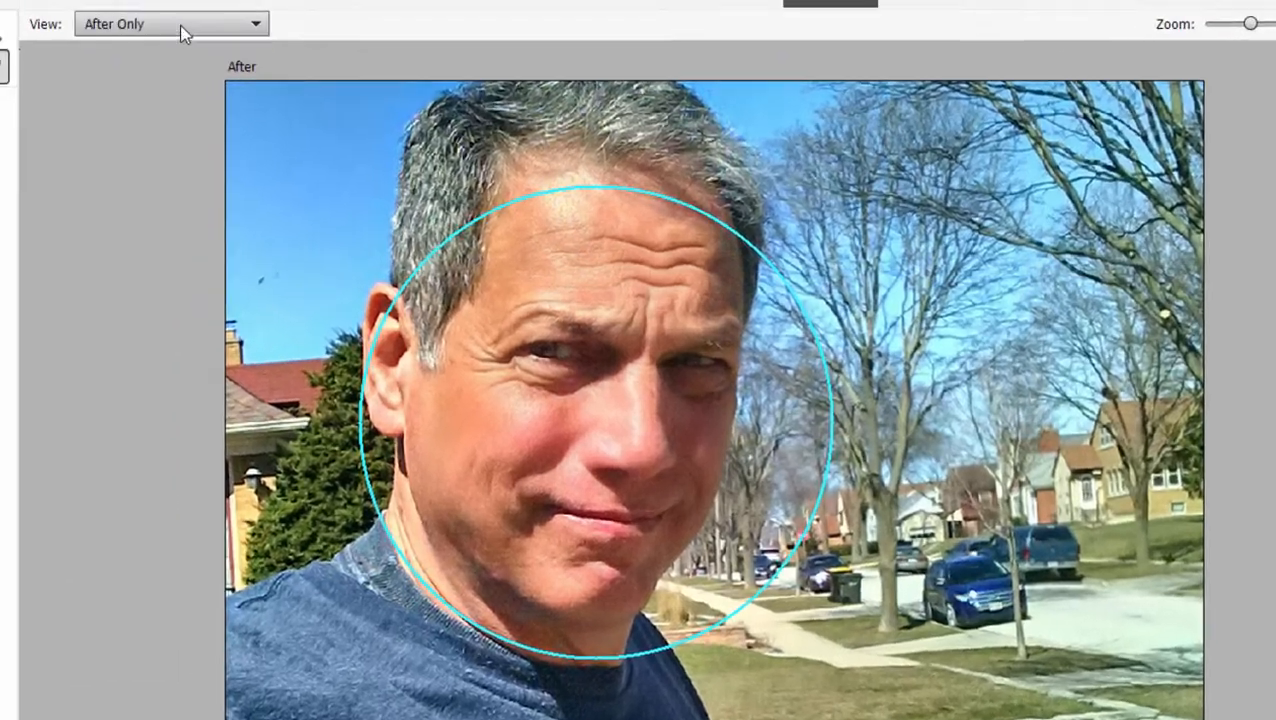
{"action": "left_click", "coordinate": [180, 32]}
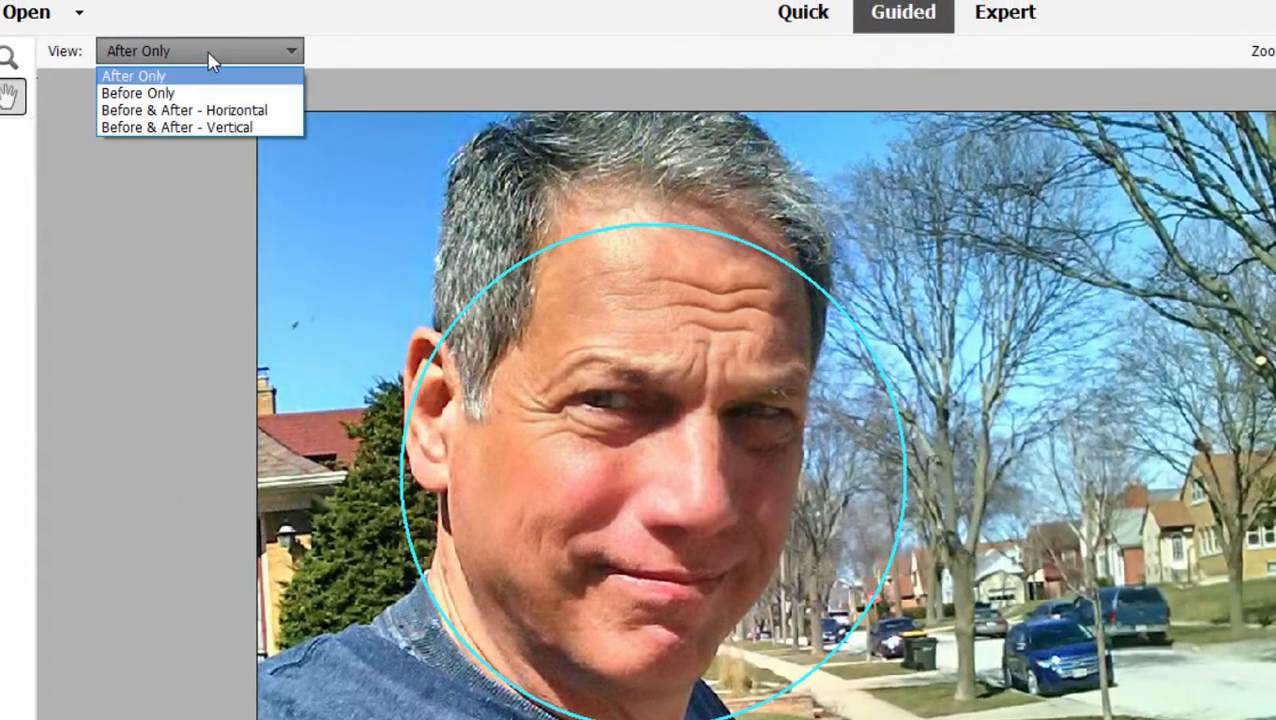
{"action": "left_click", "coordinate": [190, 110]}
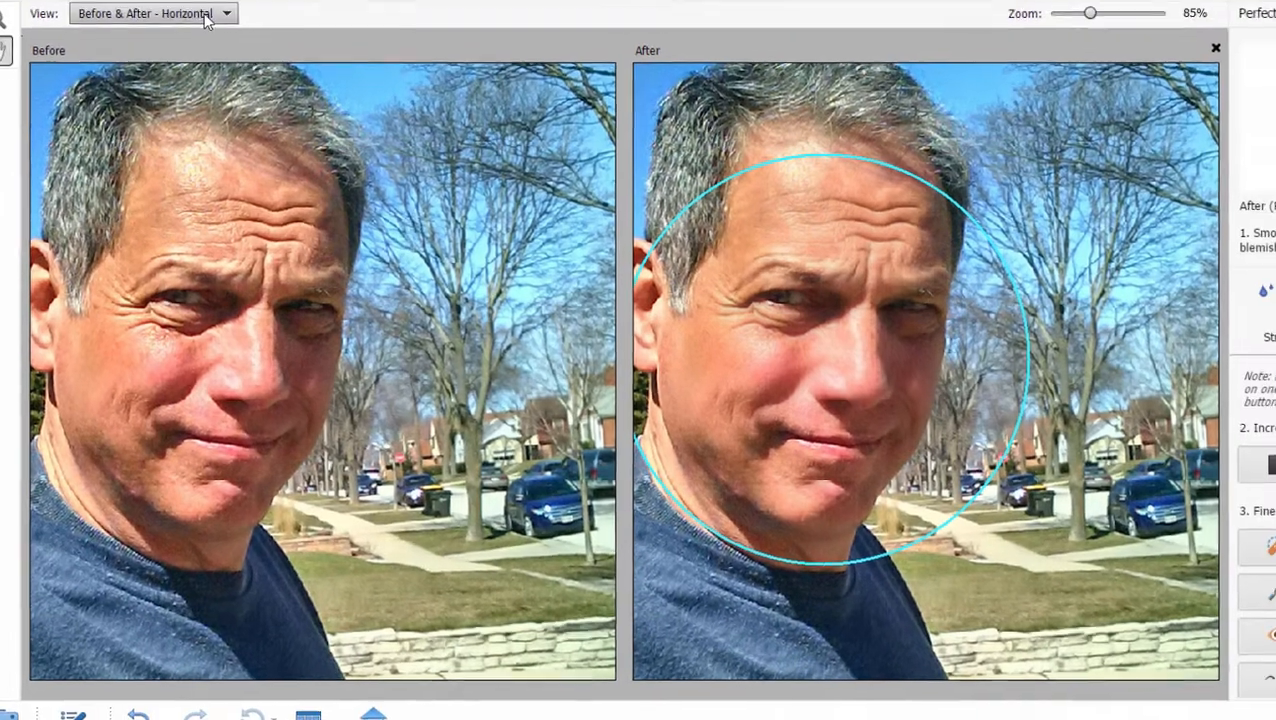
{"action": "left_click", "coordinate": [208, 2]}
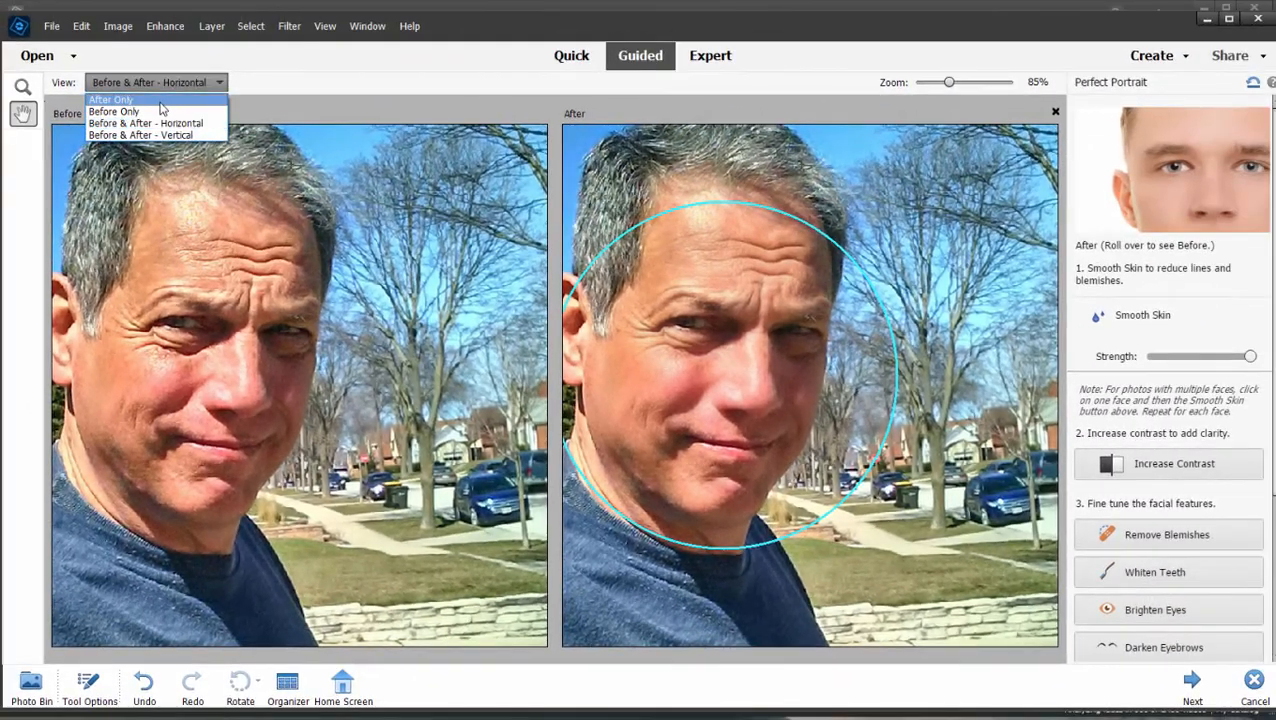
{"action": "left_click", "coordinate": [165, 100]}
Increase the portrait's contrast and retouch the skin beside the eye using Remove Blemishes with a smaller brush
{"action": "scroll", "coordinate": [1153, 381], "scroll_direction": "down", "scroll_amount": 3}
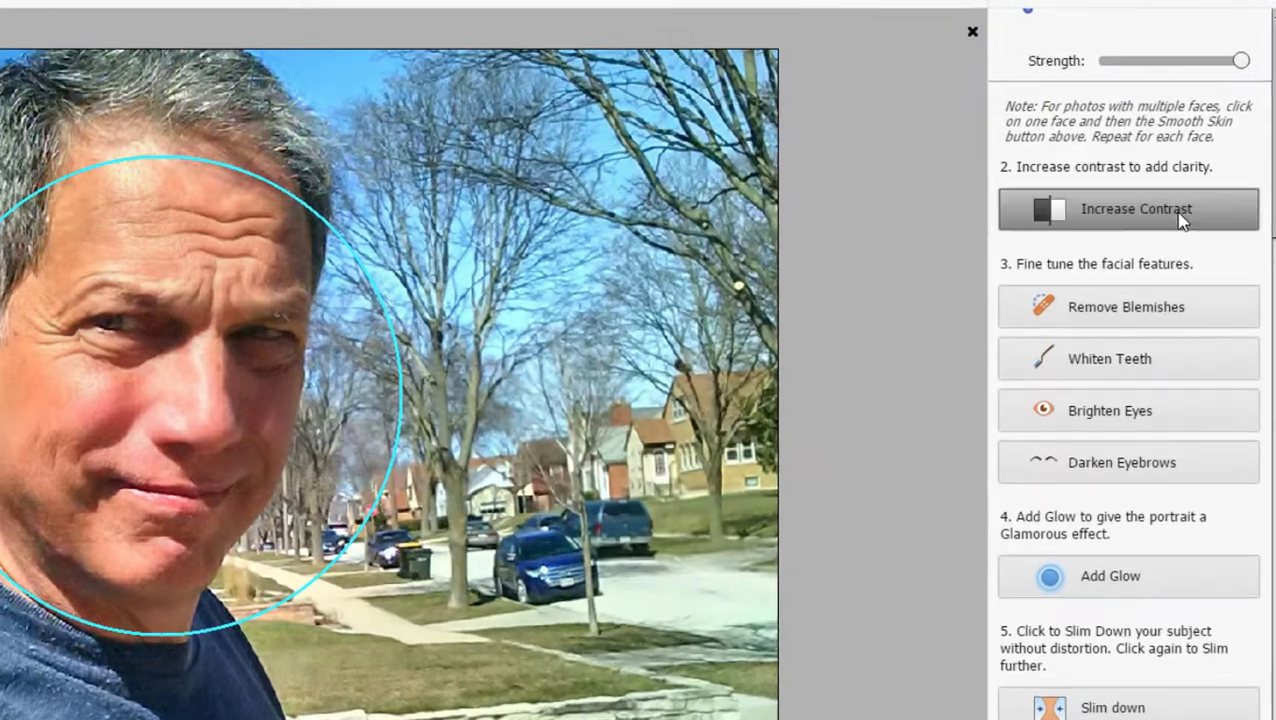
{"action": "left_click", "coordinate": [1185, 224]}
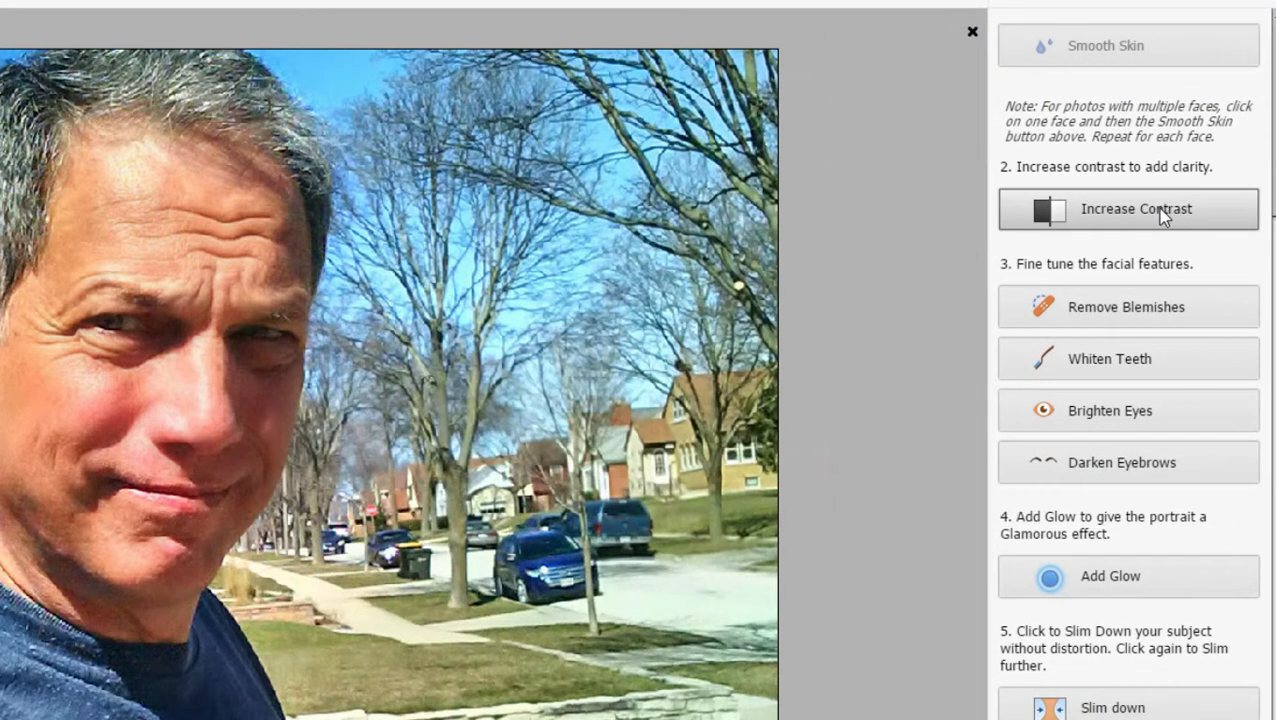
{"action": "left_click", "coordinate": [1148, 316]}
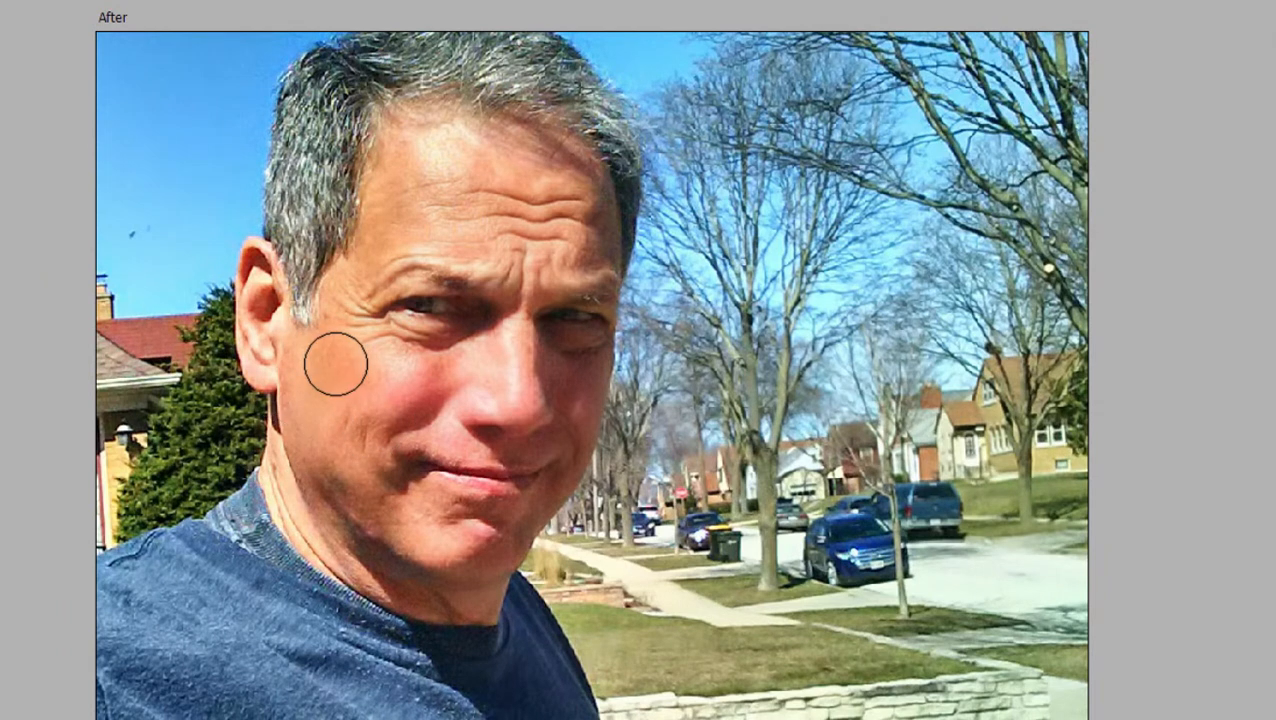
{"action": "key", "text": "bracketleft"}
{"action": "key", "text": "bracketleft"}
{"action": "key", "text": "bracketleft"}
{"action": "key", "text": "bracketleft"}
{"action": "key", "text": "bracketleft"}
{"action": "key", "text": "bracketleft"}
{"action": "key", "text": "bracketleft"}
{"action": "key", "text": "bracketleft"}
{"action": "key", "text": "bracketleft"}
{"action": "key", "text": "bracketleft"}
{"action": "mouse_move", "coordinate": [368, 330]}
{"action": "left_mouse_down"}
{"action": "mouse_move", "coordinate": [350, 326]}
{"action": "mouse_move", "coordinate": [355, 344]}
{"action": "left_mouse_up"}
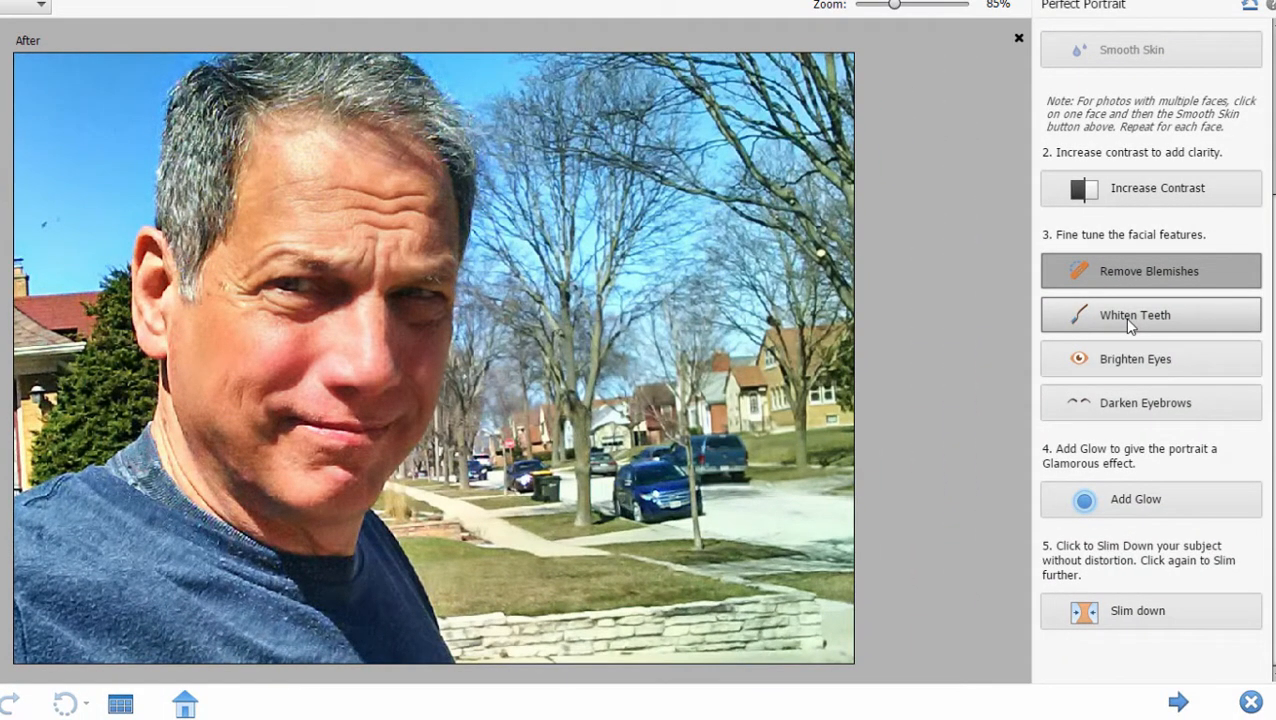
Brighten the eyes and darken both eyebrows by brushing over them with the facial feature tools
{"action": "left_click", "coordinate": [1128, 320]}
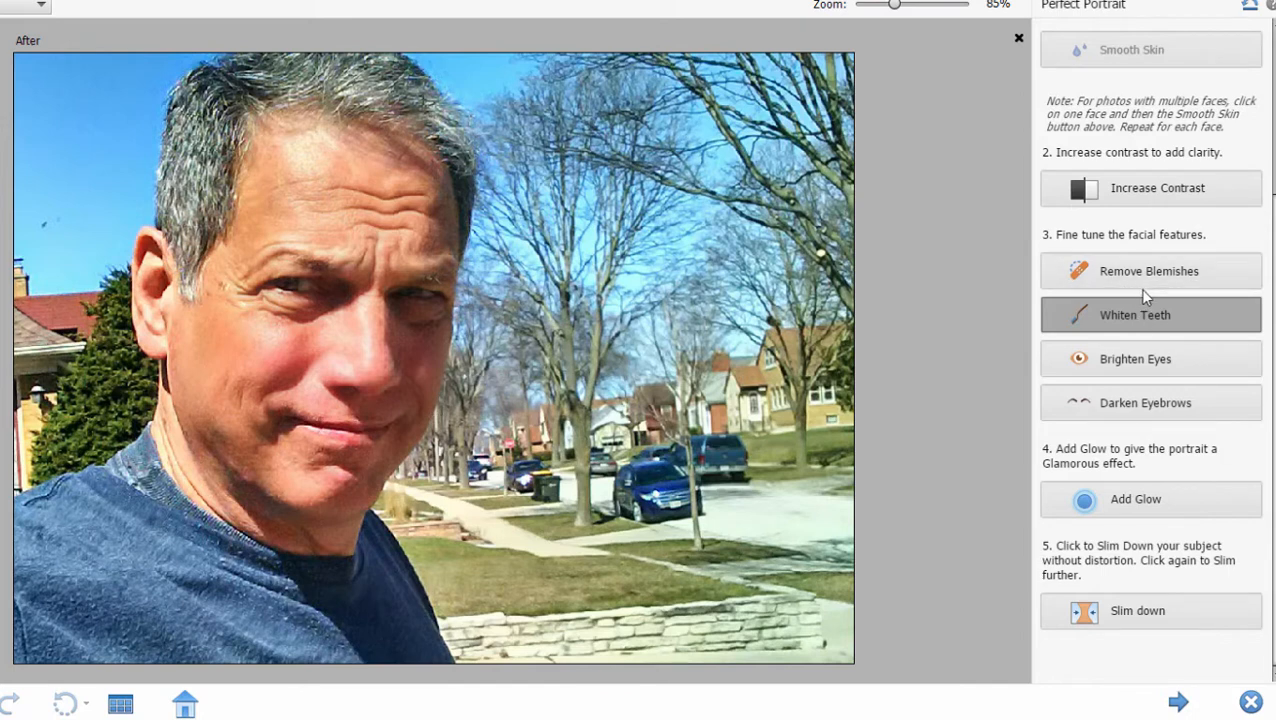
{"action": "left_click", "coordinate": [1197, 368]}
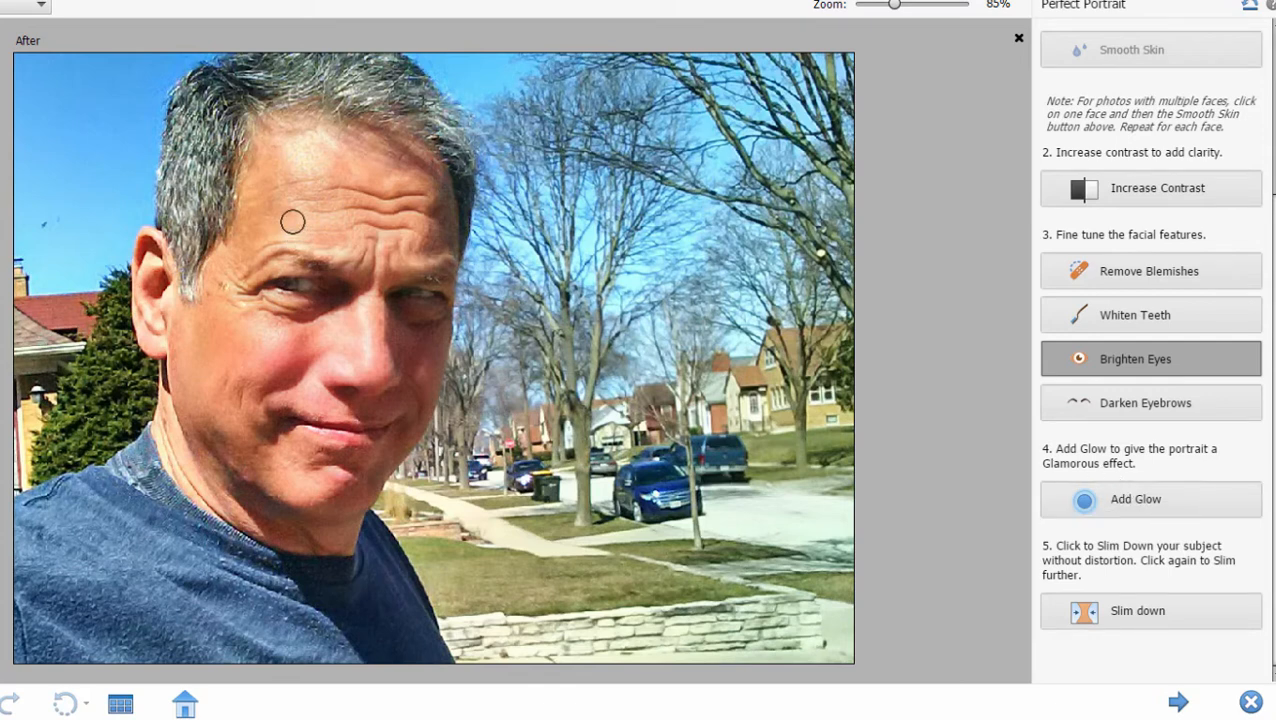
{"action": "left_click", "coordinate": [1159, 399]}
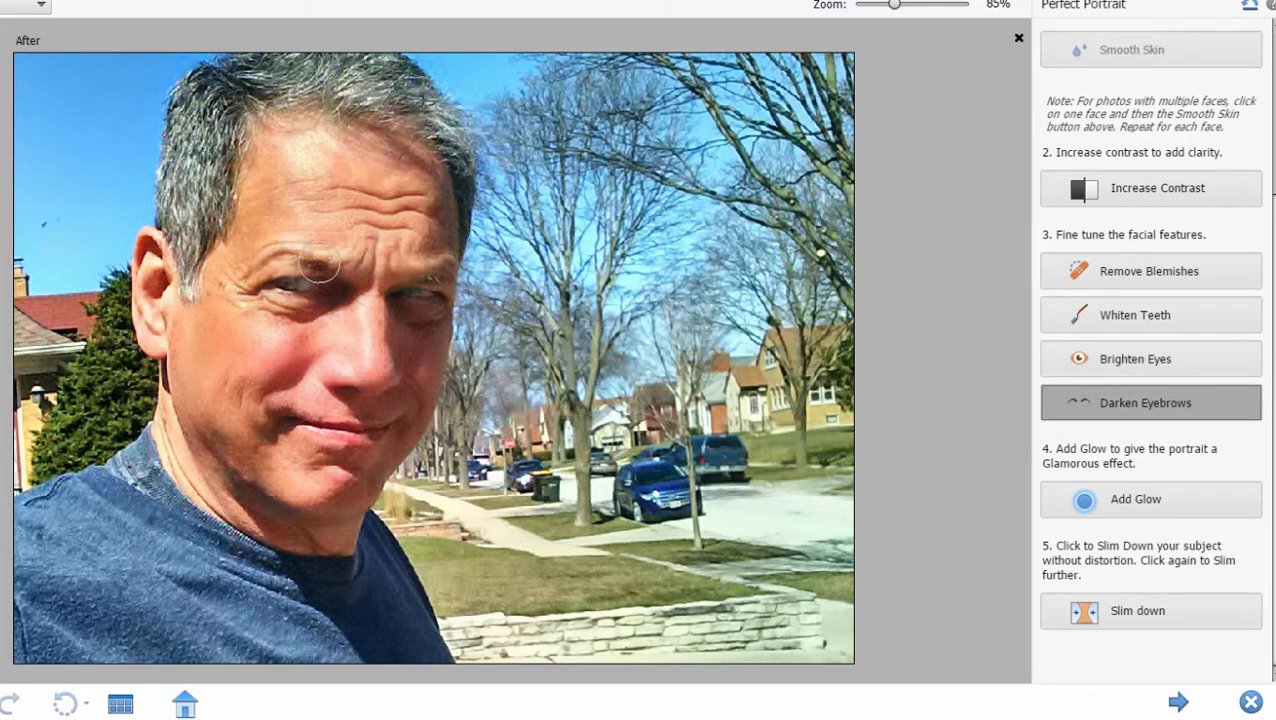
{"action": "left_click_drag", "start_coordinate": [321, 265], "coordinate": [277, 257]}
{"action": "left_click_drag", "start_coordinate": [401, 265], "coordinate": [455, 270]}
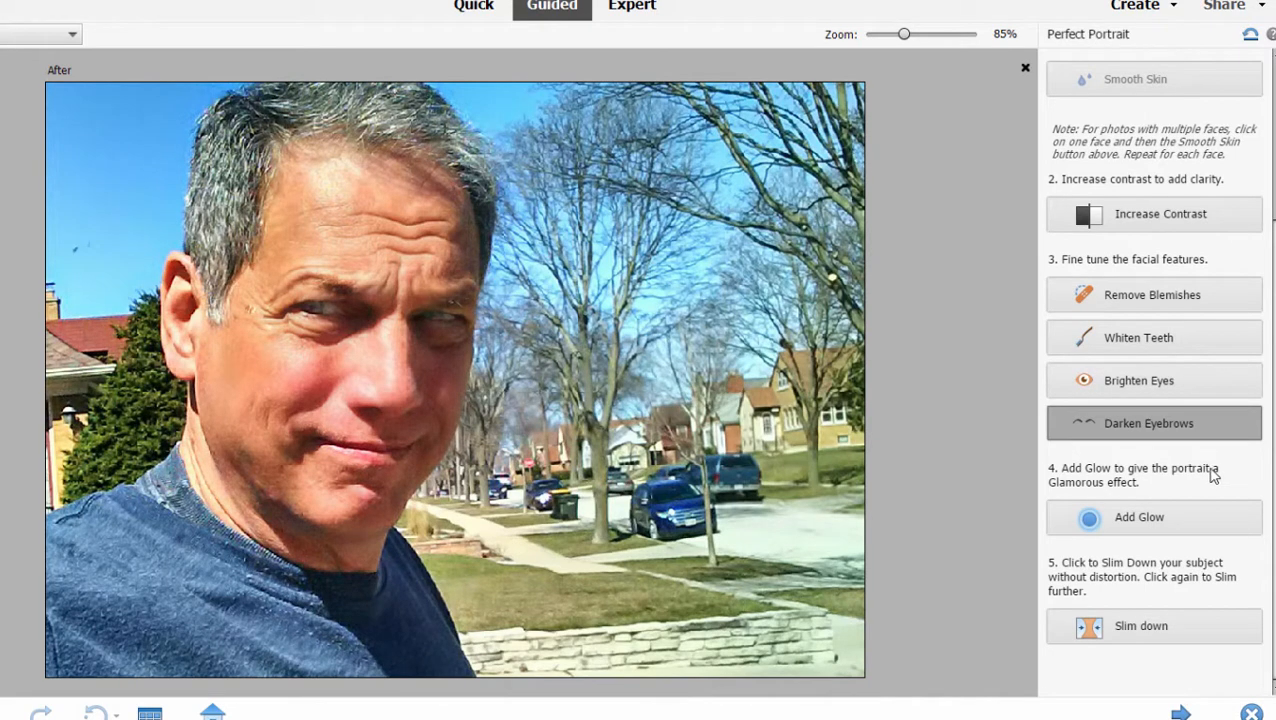
Try the Add Glow effect on the portrait
{"action": "left_click", "coordinate": [1190, 517]}
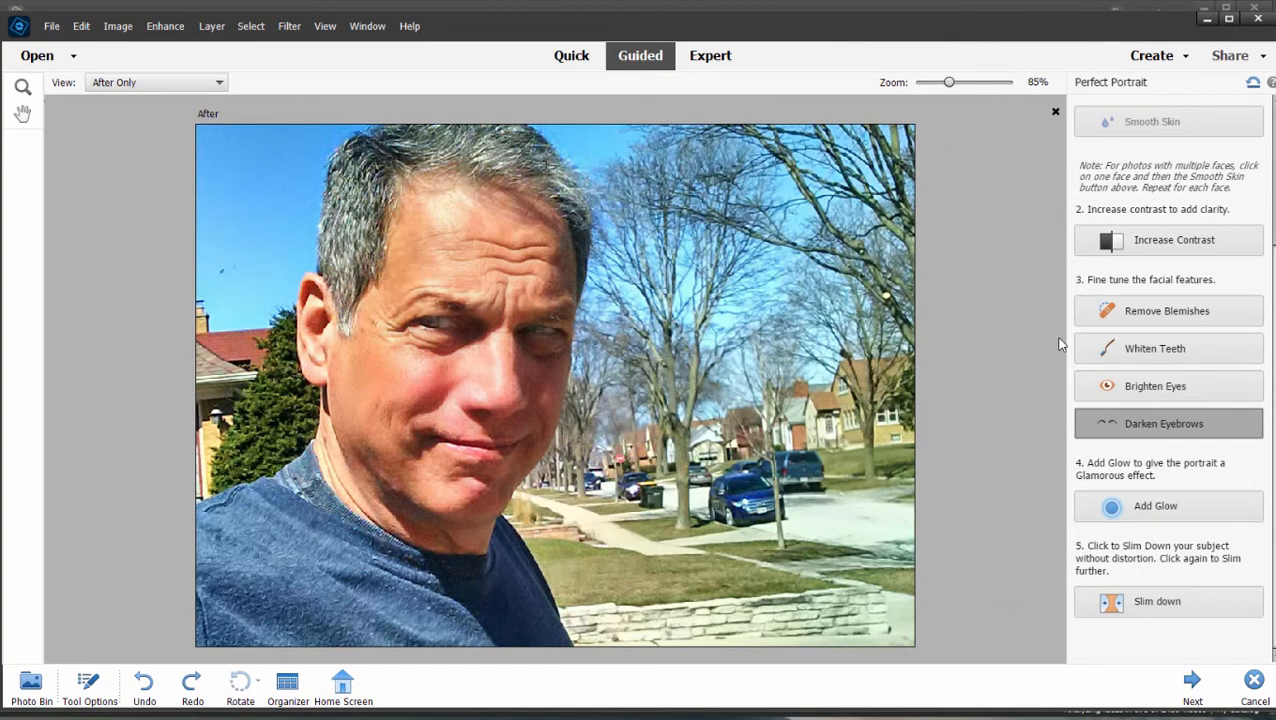
{"action": "left_click", "coordinate": [1163, 508]}
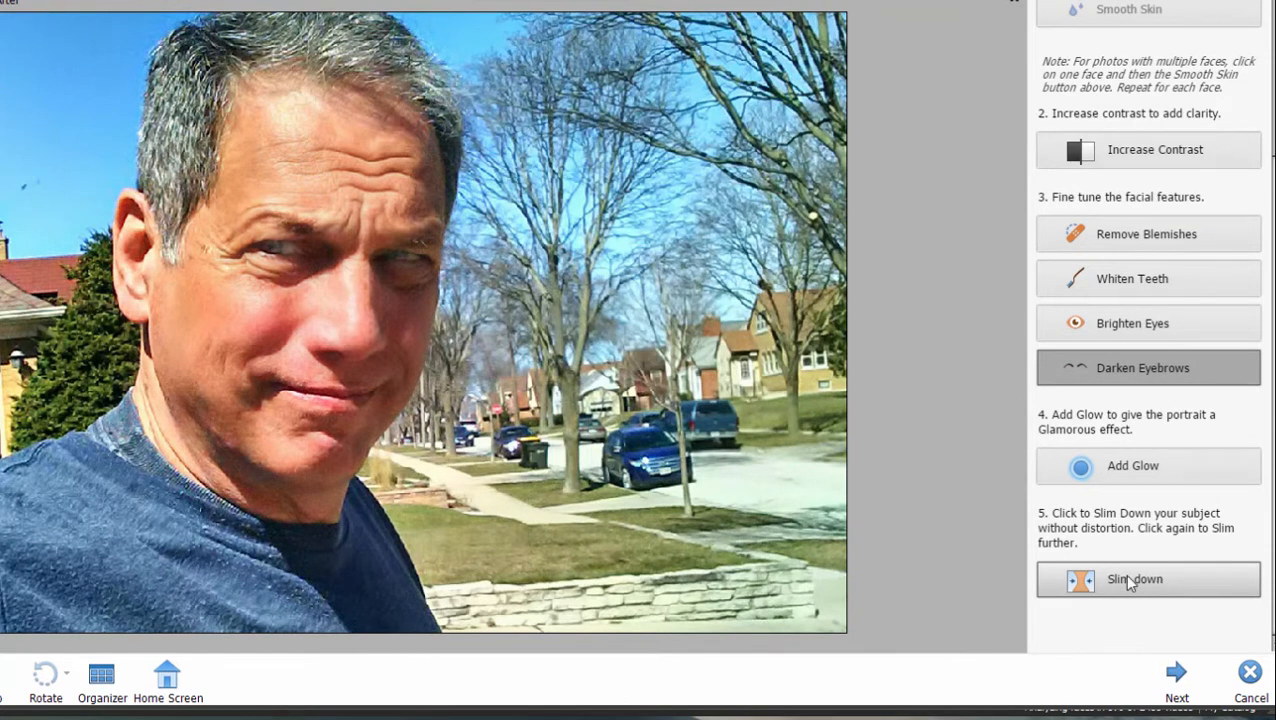
Slim down the subject three times and undo the last two slimming passes
{"action": "left_click", "coordinate": [1125, 578]}
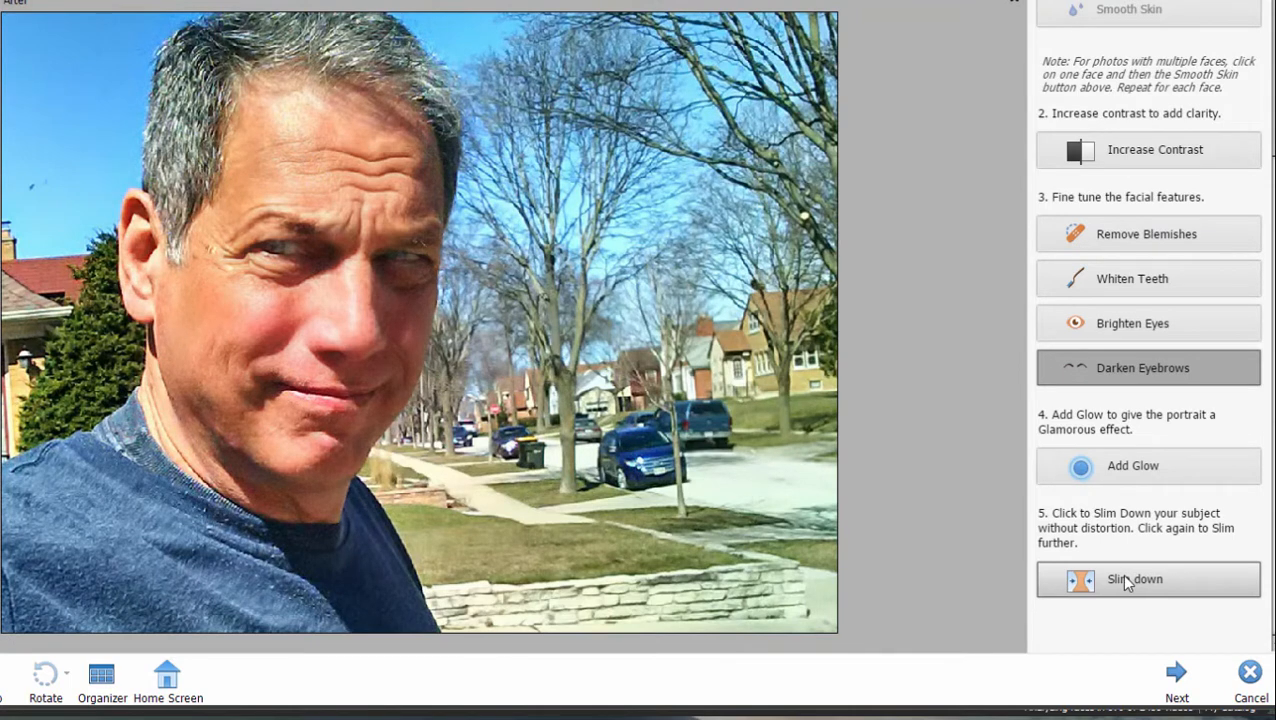
{"action": "left_click", "coordinate": [1125, 580]}
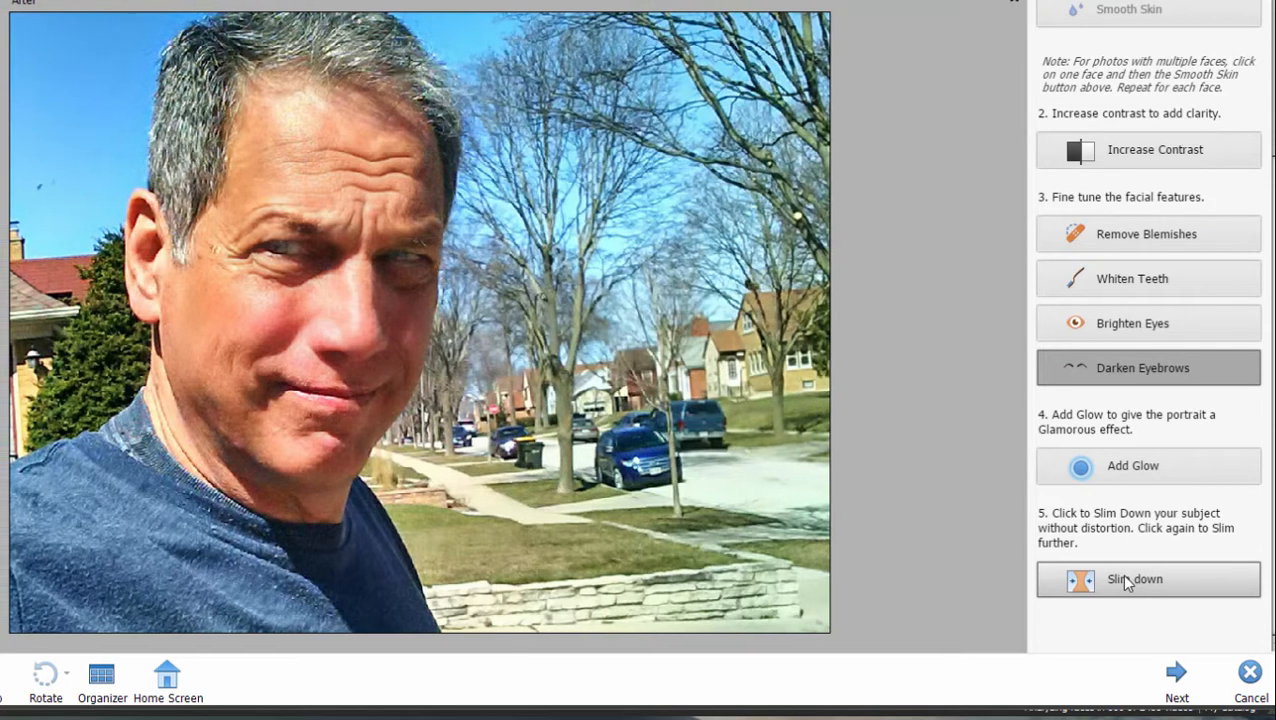
{"action": "left_click", "coordinate": [1125, 580]}
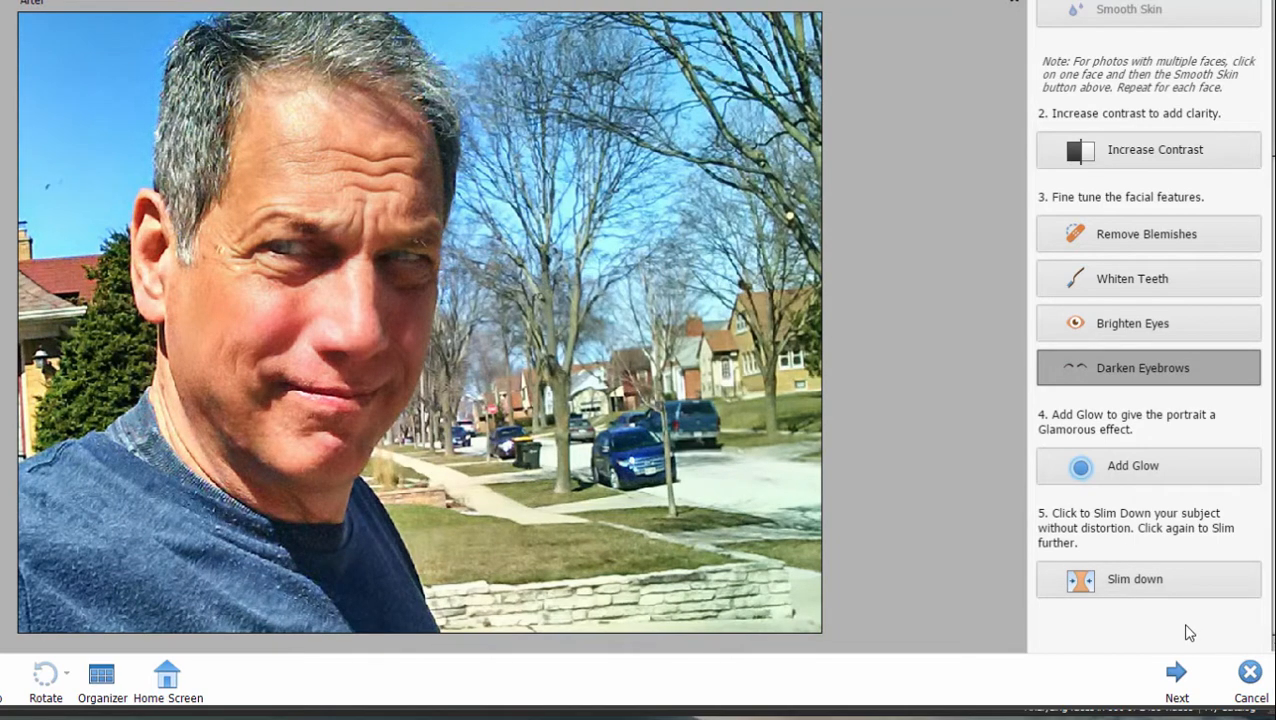
{"action": "key", "text": "ctrl+z"}
{"action": "key", "text": "ctrl+z"}
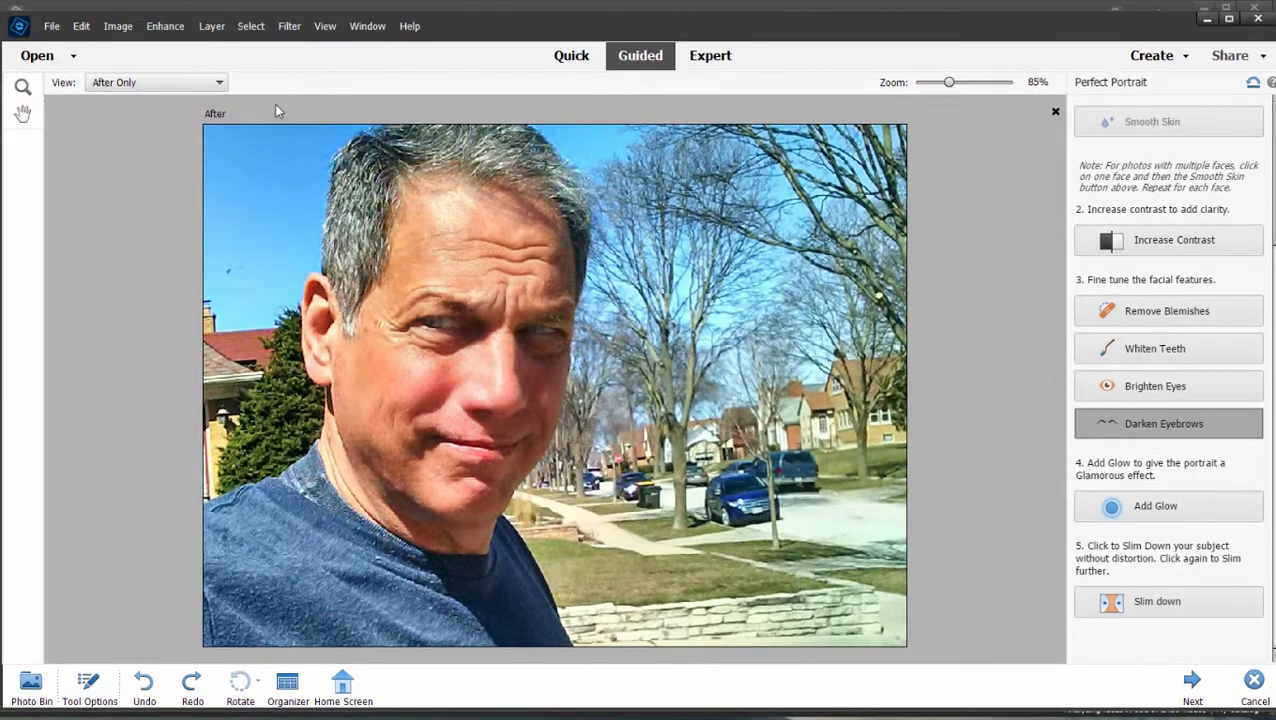
Compare the retouched portrait with the original in the Before & After - Horizontal view, with the whole face in frame
{"action": "left_click", "coordinate": [207, 83]}
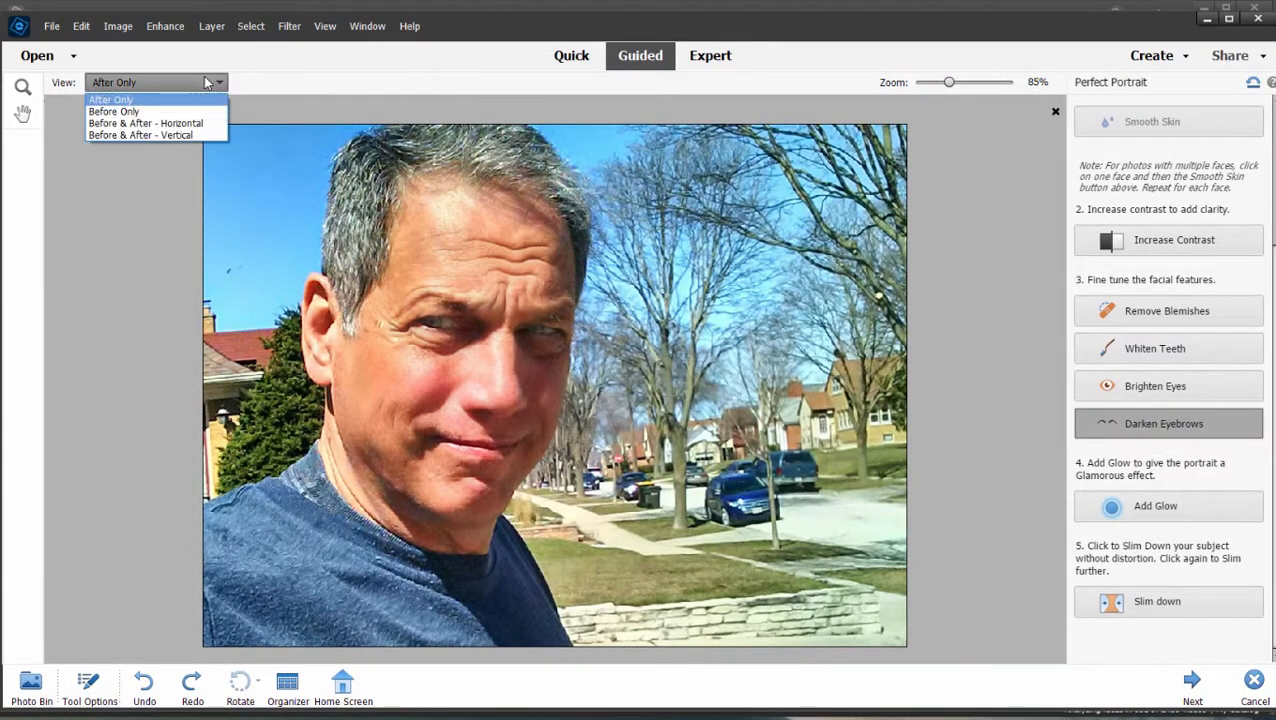
{"action": "left_click", "coordinate": [145, 123]}
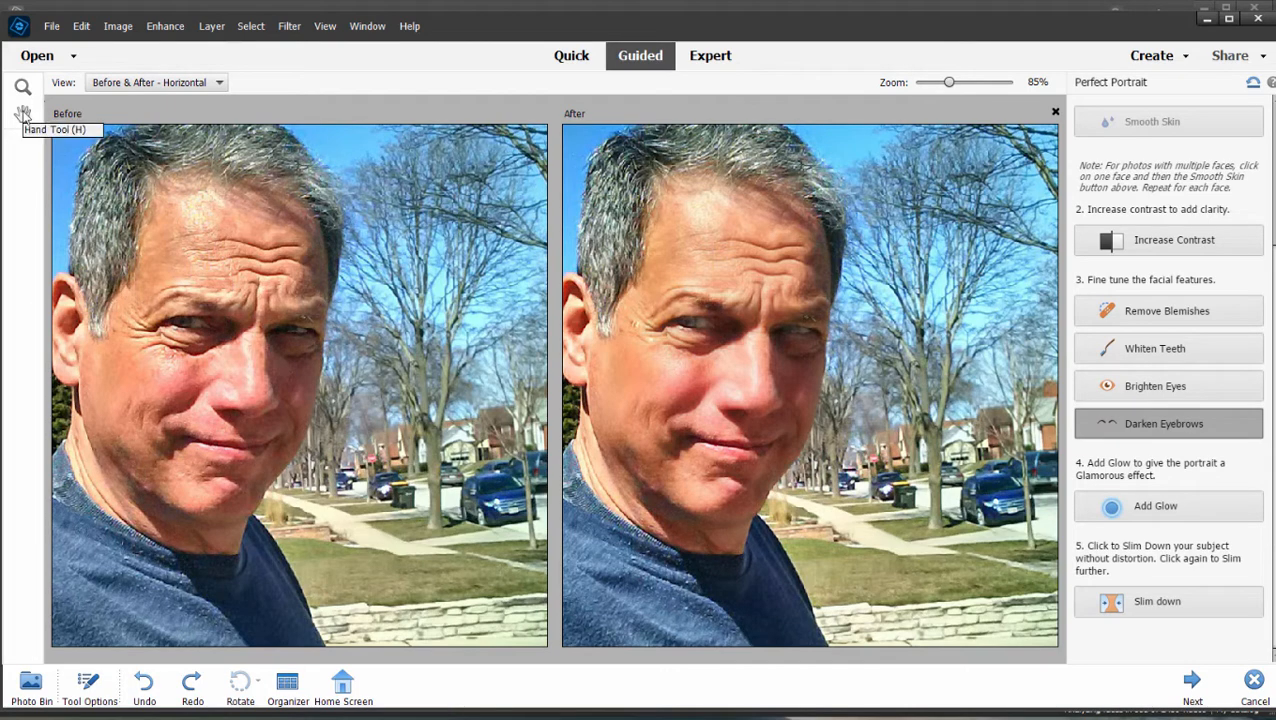
{"action": "left_click", "coordinate": [22, 113]}
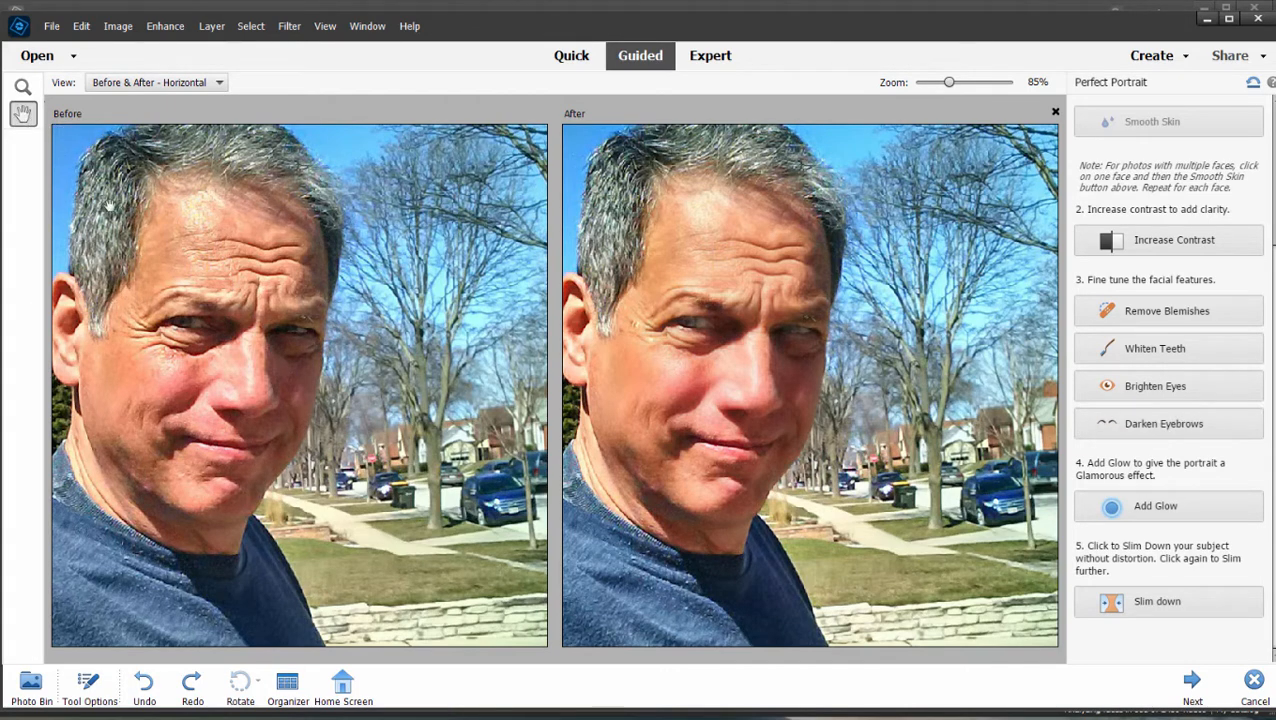
{"action": "left_click_drag", "start_coordinate": [148, 220], "coordinate": [212, 246]}
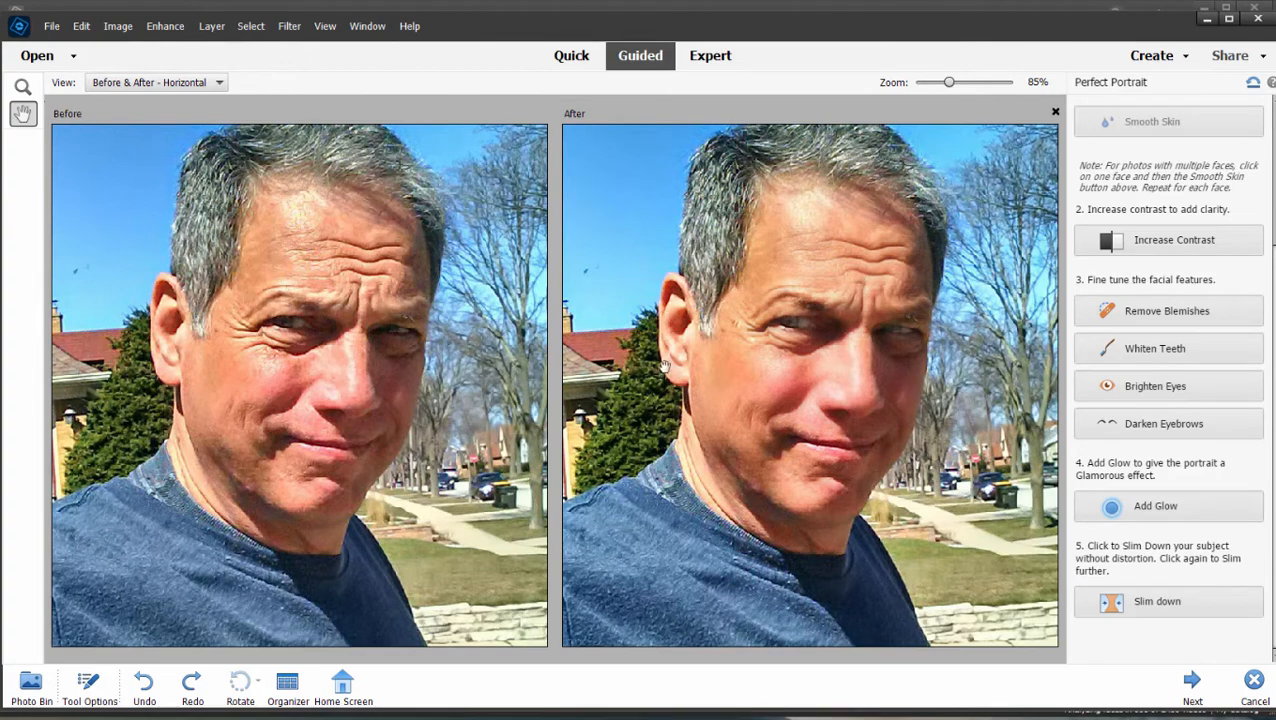
Cancel the Perfect Portrait edit and browse the Fun Edits, Photomerge, Special Edits and Black & White guided edits
{"action": "left_click", "coordinate": [1254, 685]}
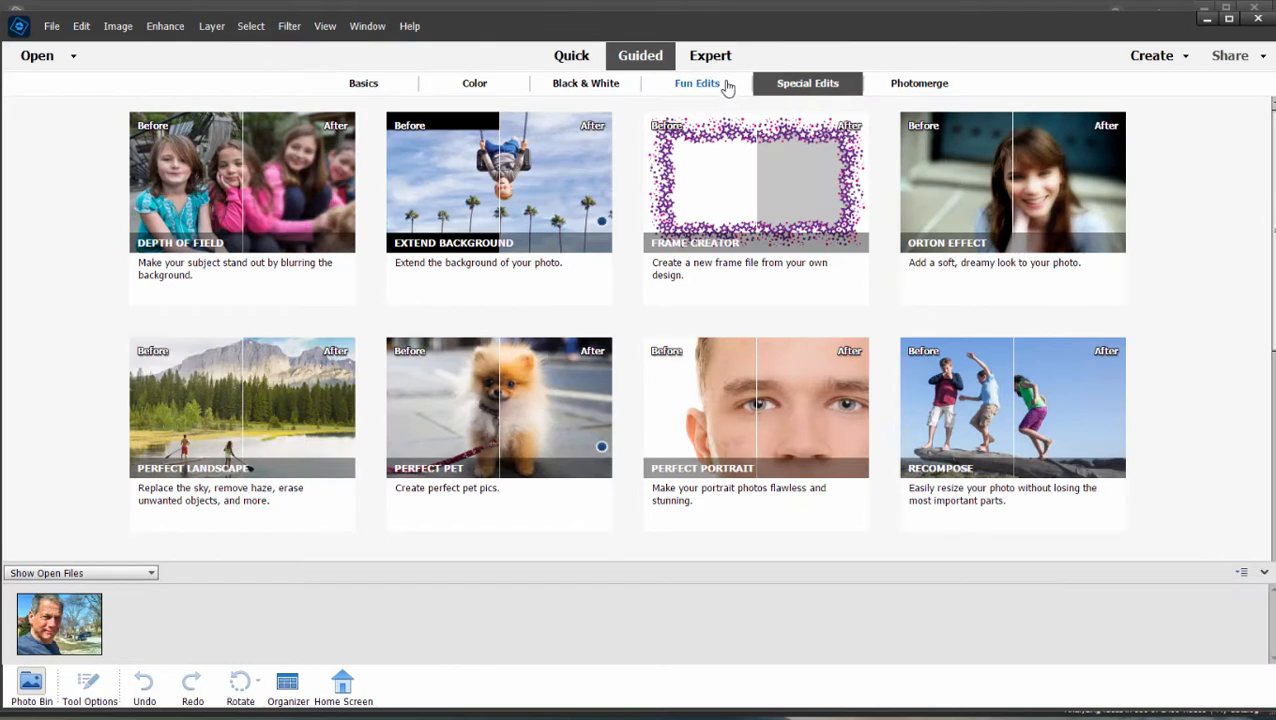
{"action": "left_click", "coordinate": [724, 86]}
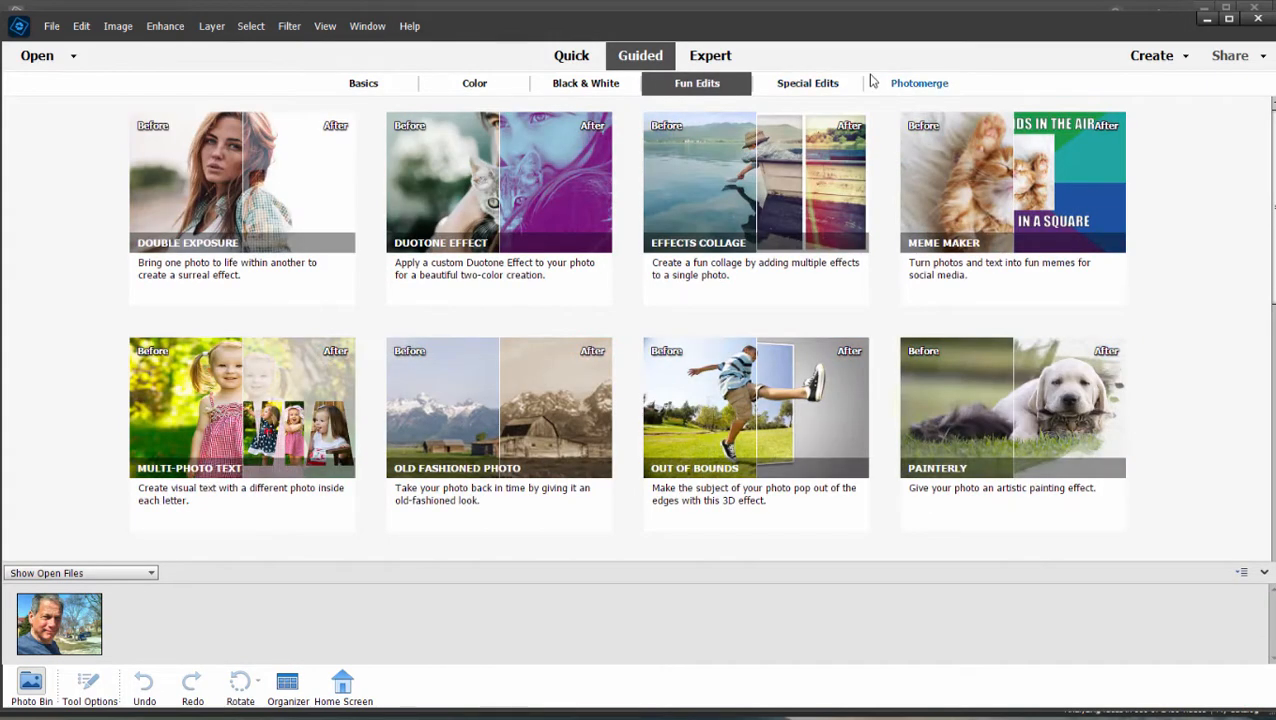
{"action": "left_click", "coordinate": [912, 92]}
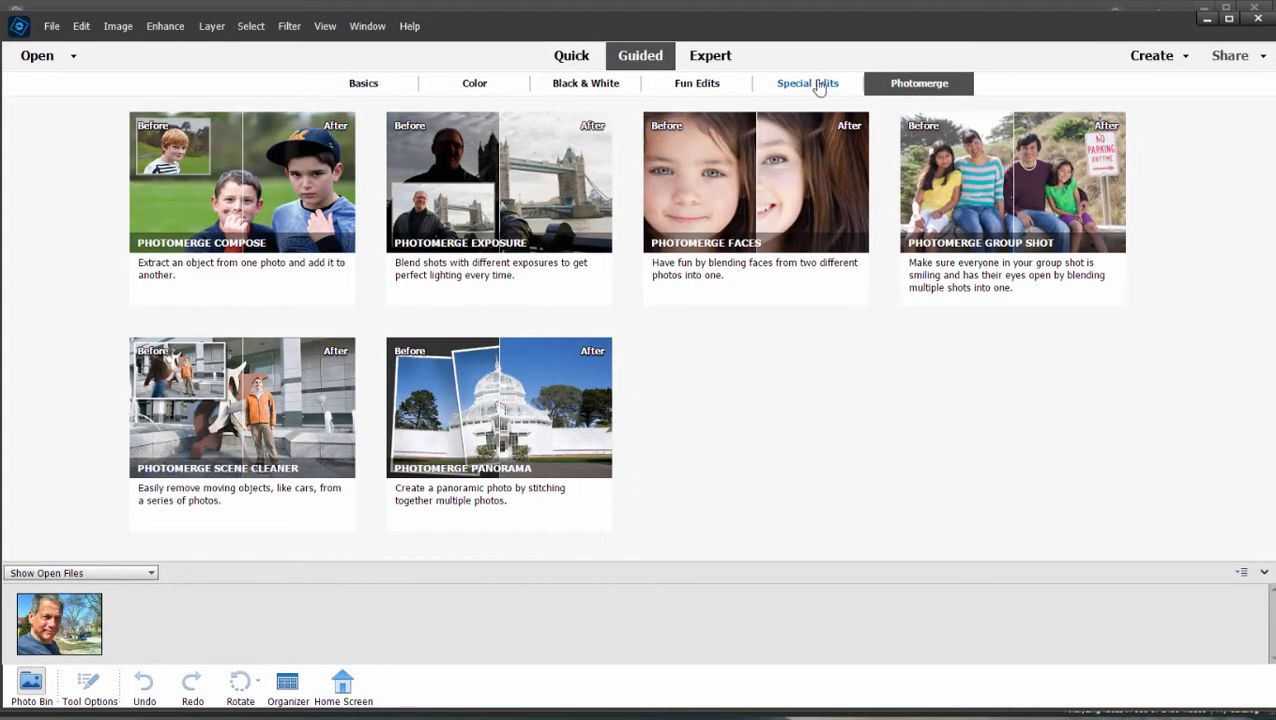
{"action": "left_click", "coordinate": [821, 85]}
{"action": "left_click", "coordinate": [600, 84]}
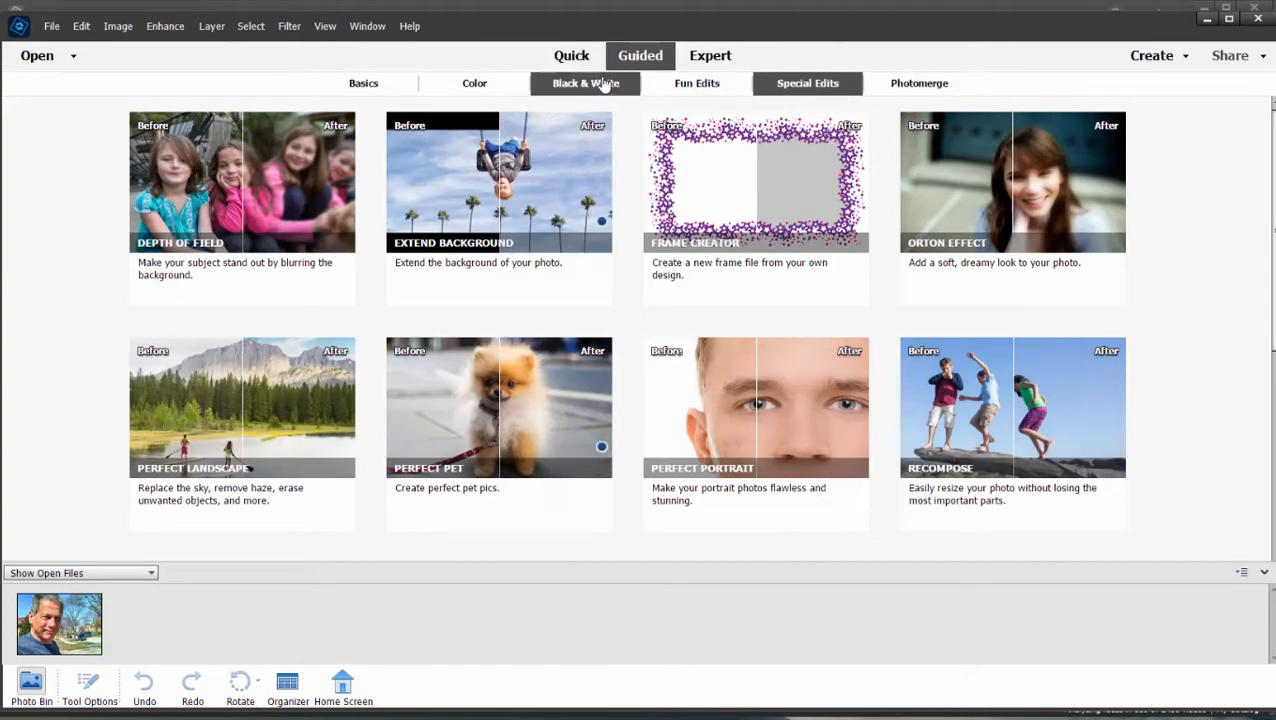